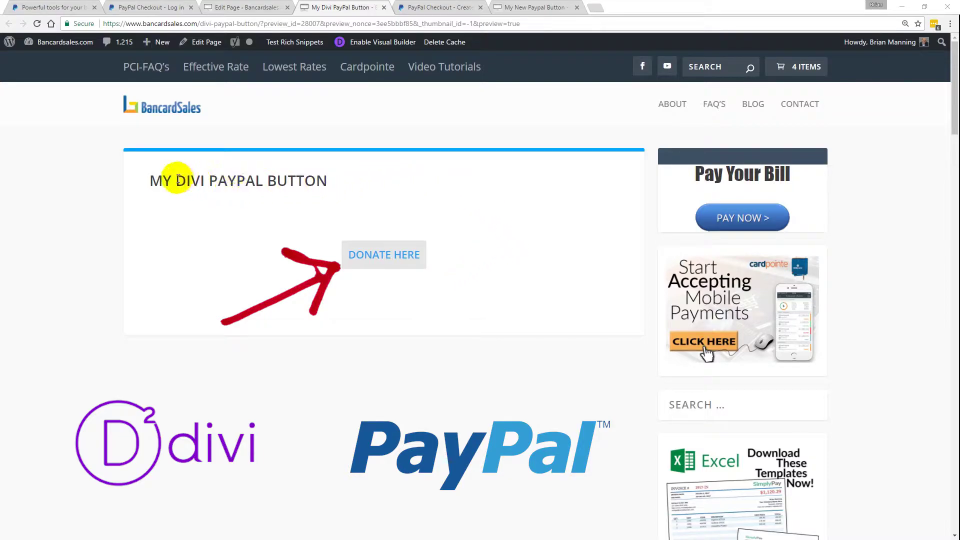
- Go from the My Divi PayPal Button page back to the site's WordPress admin
{"action": "left_click_drag", "start_coordinate": [176, 180], "coordinate": [204, 181]}
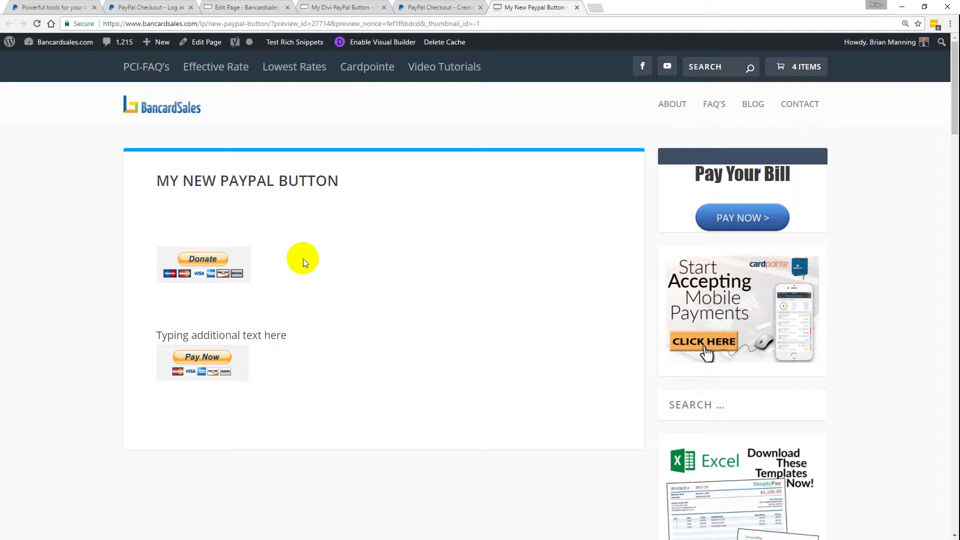
{"action": "left_click", "coordinate": [350, 7]}
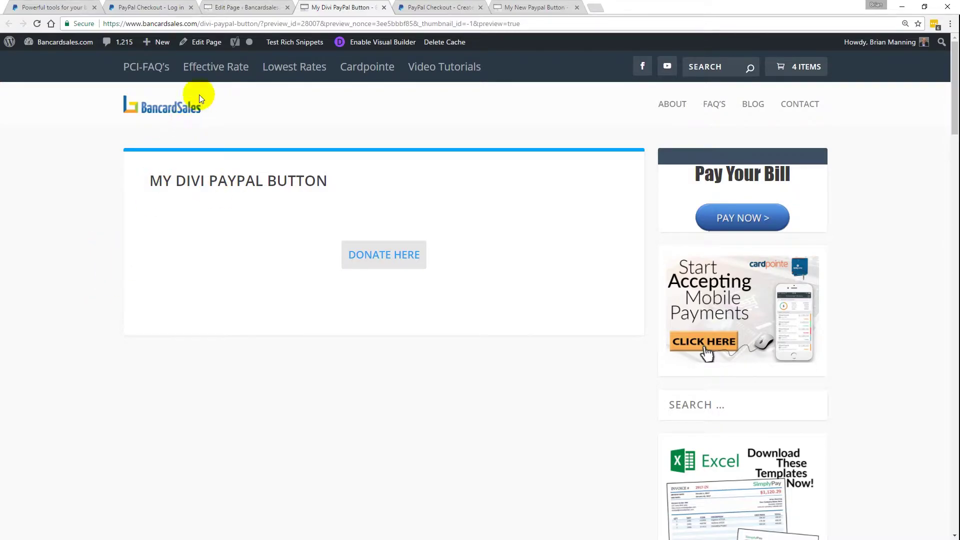
{"action": "left_click", "coordinate": [248, 9]}
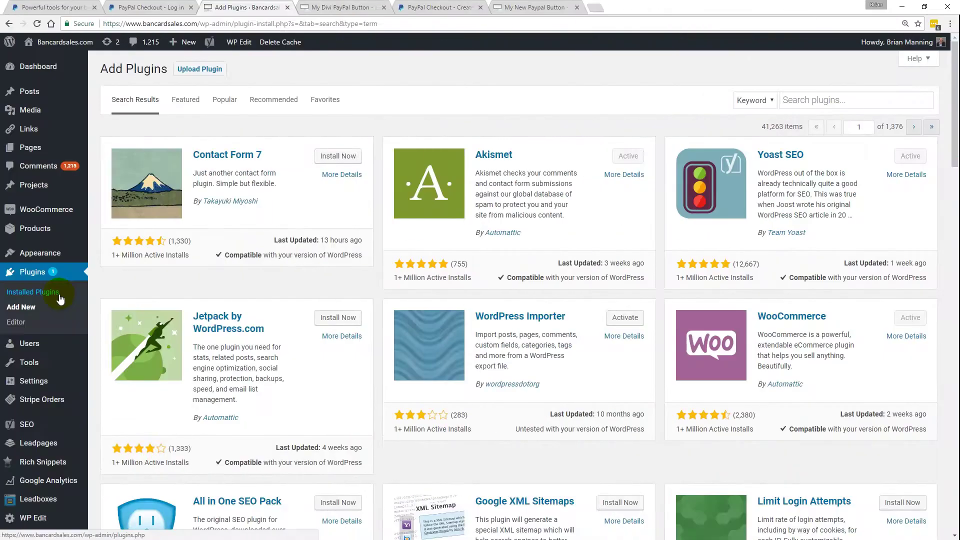
- Search Add New plugins for 'PayPal for Divi', which is already marked Active
{"action": "left_click", "coordinate": [24, 314]}
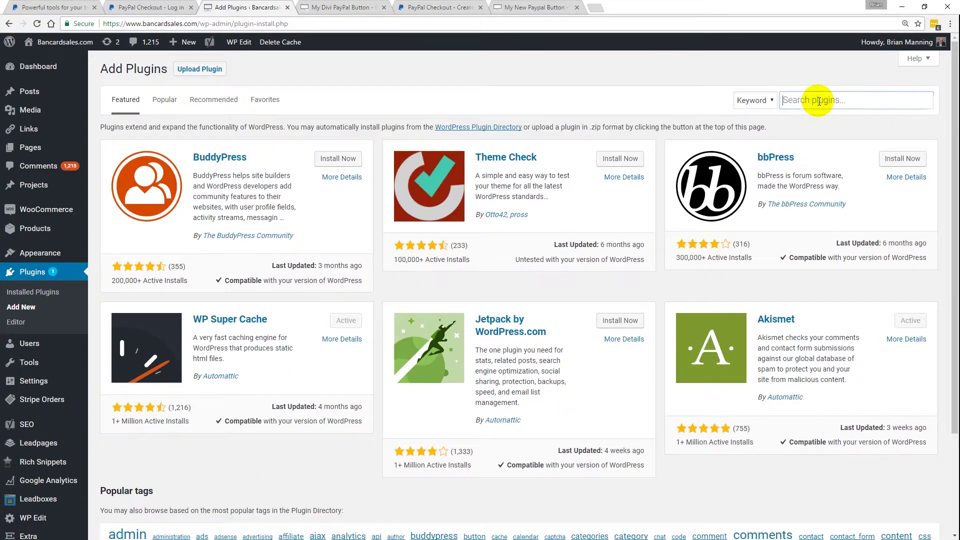
{"action": "left_click", "coordinate": [819, 102]}
{"action": "type", "text": "PayPal for Divi"}
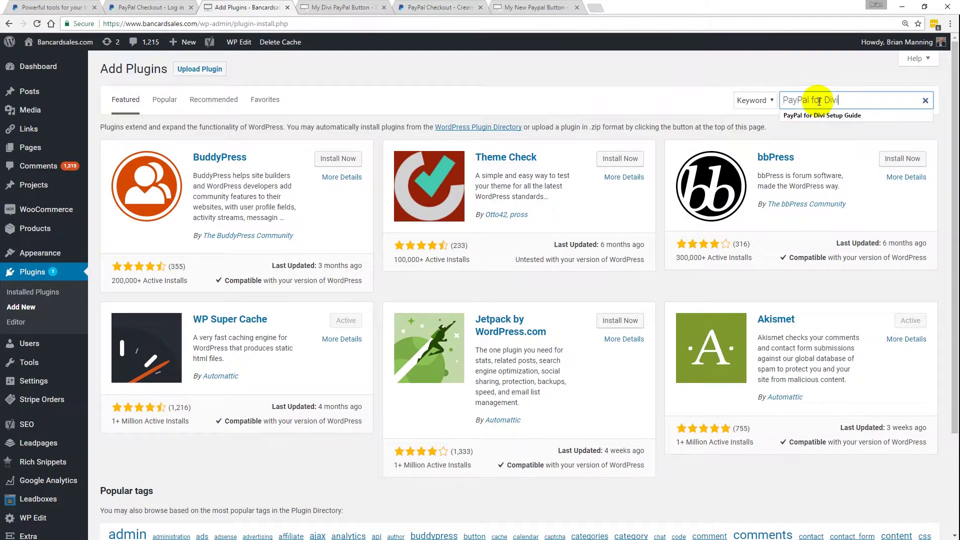
{"action": "key", "text": "Return"}
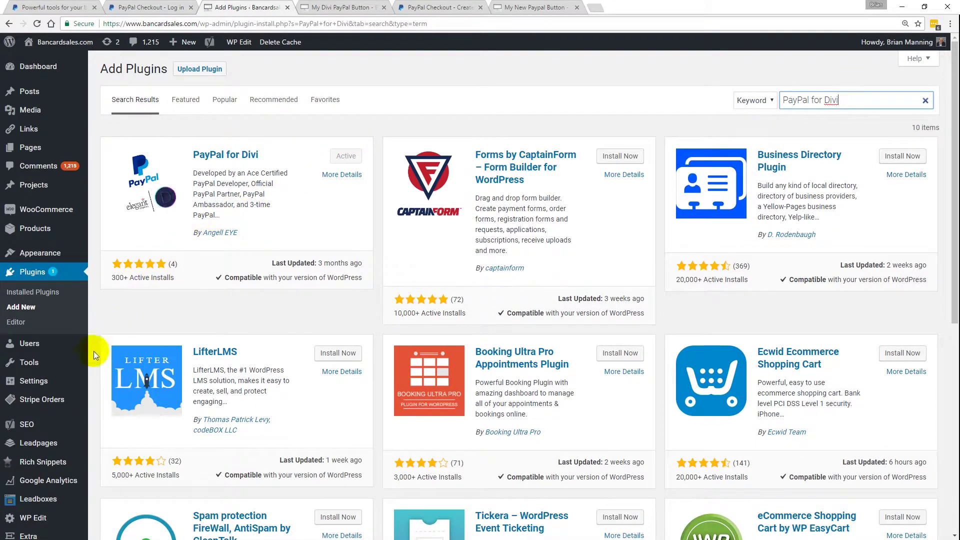
{"action": "mouse_move", "coordinate": [44, 386]}
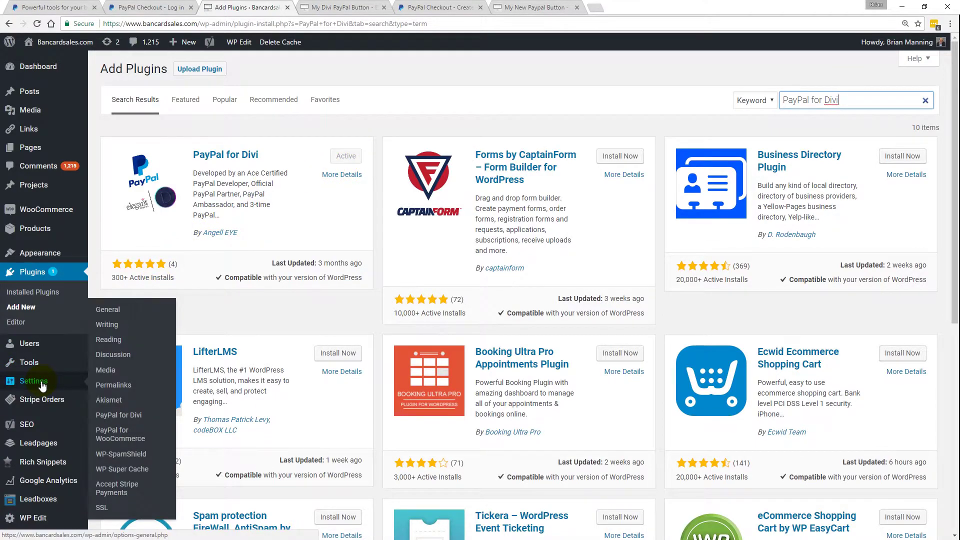
- Open the PayPal for Divi settings page and pick Sandbox mode in the add-account form
{"action": "left_click", "coordinate": [113, 416]}
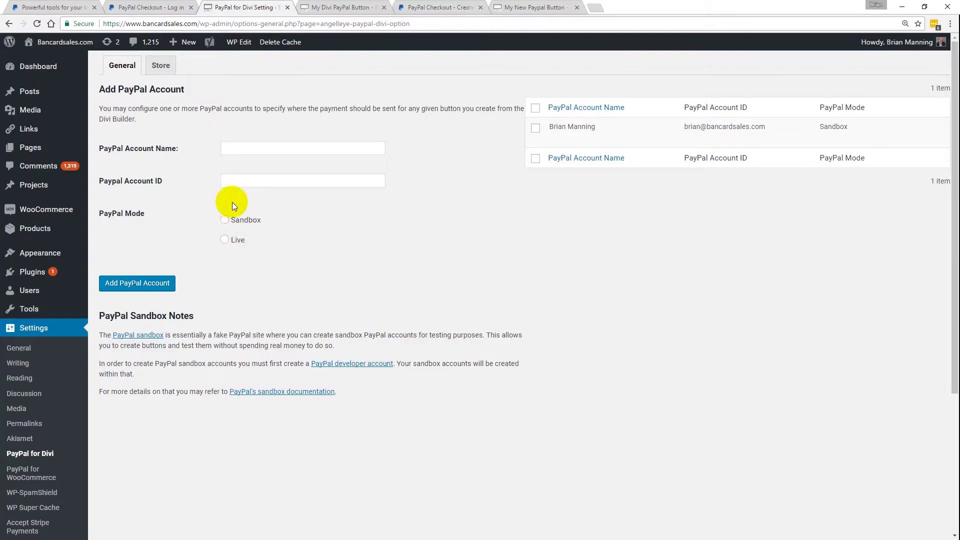
{"action": "left_click", "coordinate": [230, 149]}
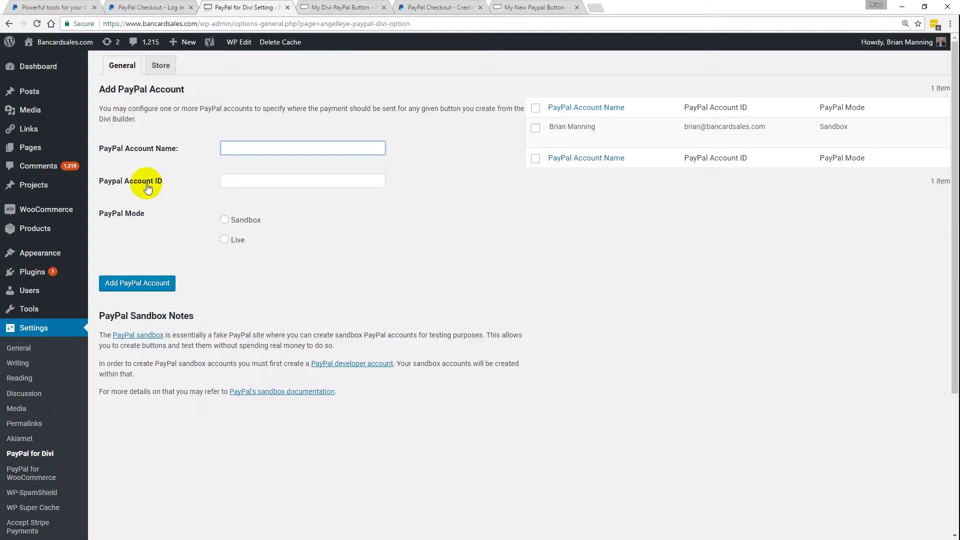
{"action": "left_click", "coordinate": [255, 183]}
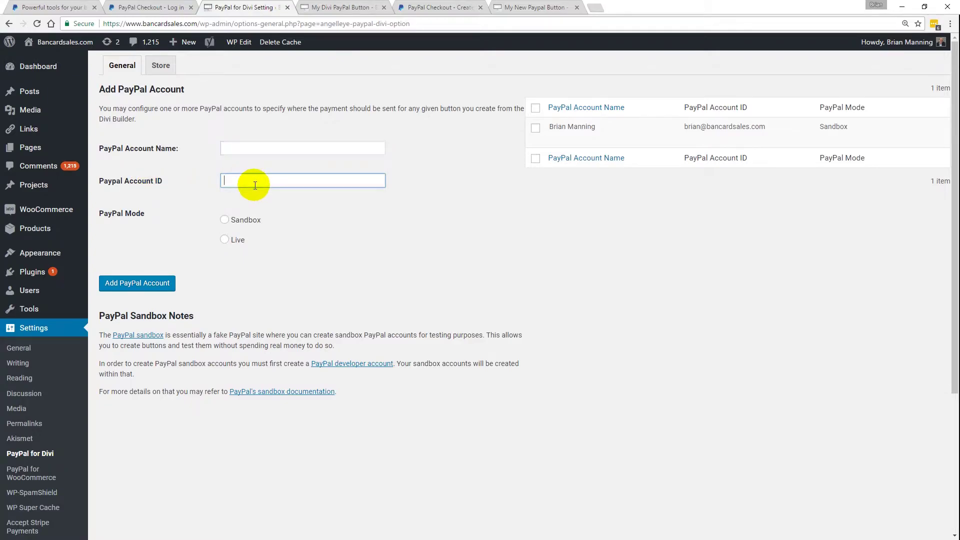
{"action": "left_click", "coordinate": [225, 220]}
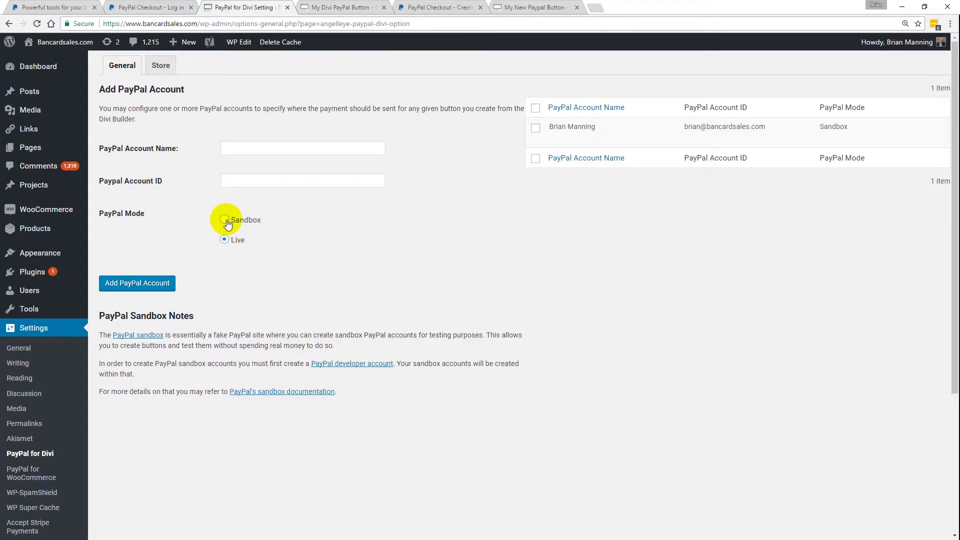
{"action": "mouse_move", "coordinate": [564, 133]}
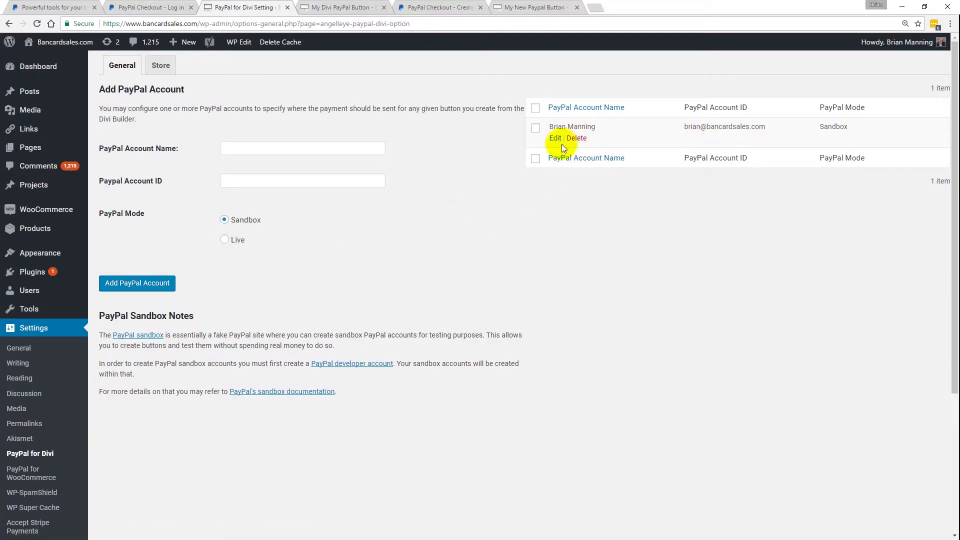
{"action": "left_click", "coordinate": [555, 138]}
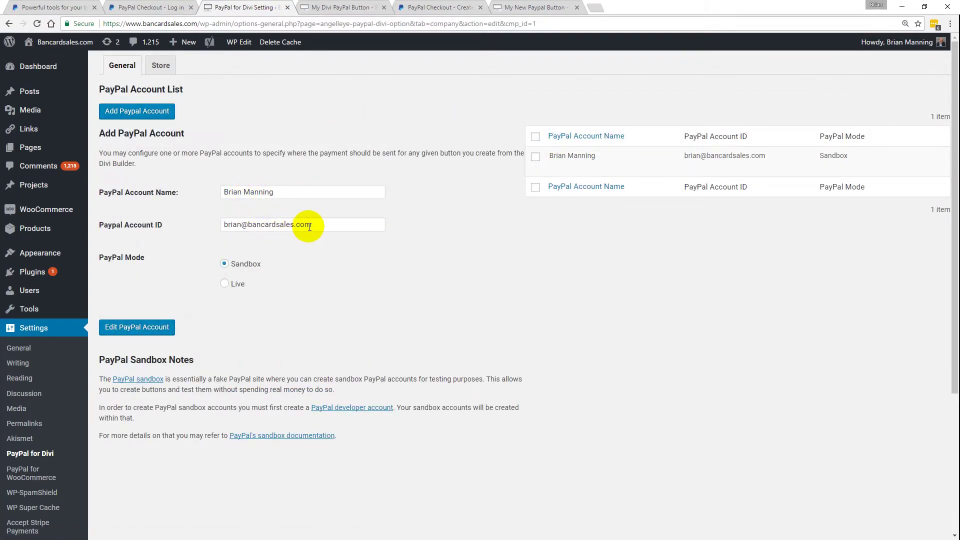
{"action": "left_click_drag", "start_coordinate": [311, 225], "coordinate": [264, 224]}
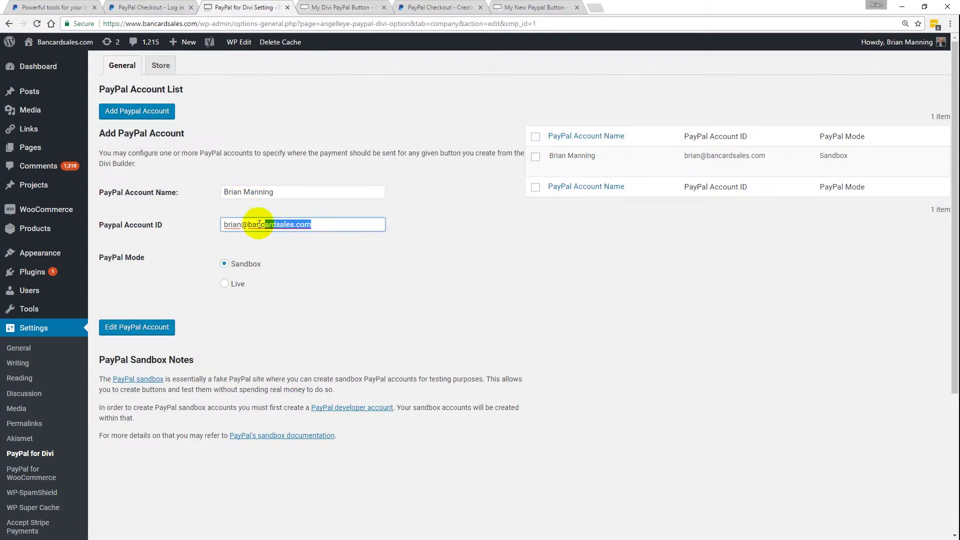
{"action": "left_click", "coordinate": [338, 272]}
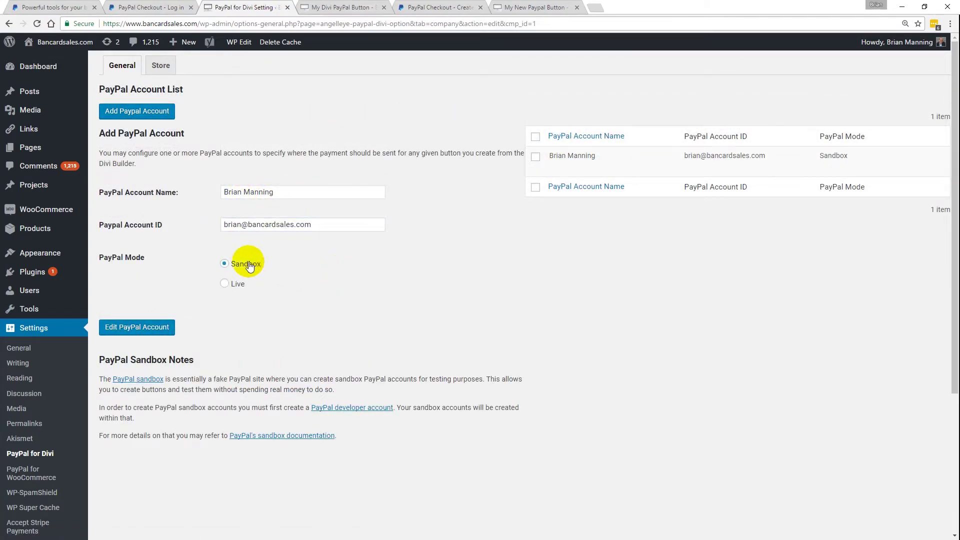
{"action": "left_click", "coordinate": [177, 329]}
{"action": "mouse_move", "coordinate": [586, 127]}
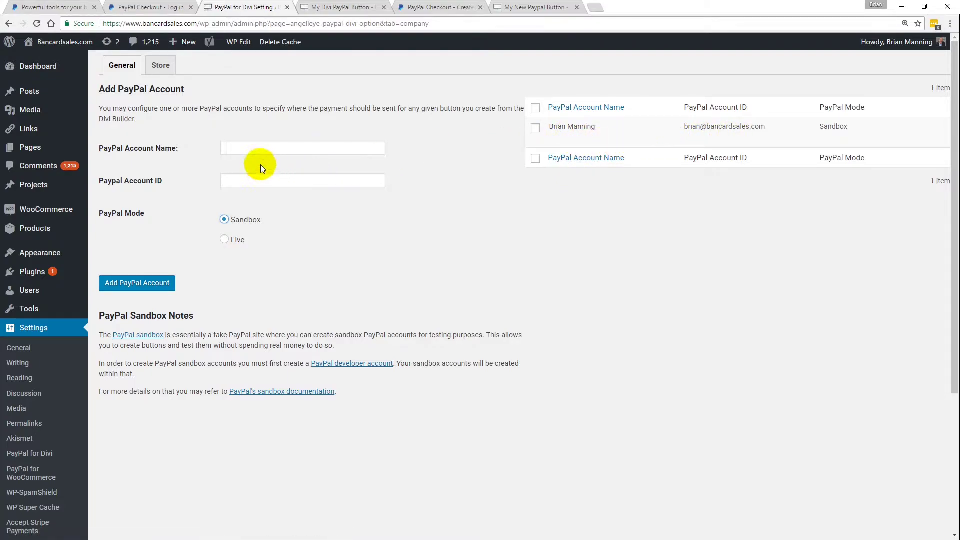
- Add a Live-mode PayPal account named Bancardsales.com, using the business e-mail as its ID
{"action": "left_click", "coordinate": [250, 149]}
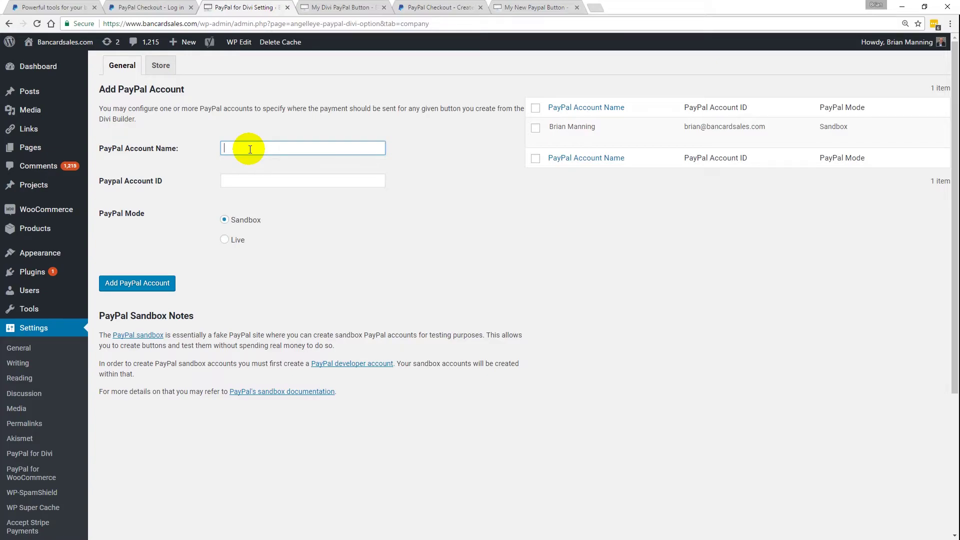
{"action": "type", "text": "Bancardsales.com"}
{"action": "key", "text": "Tab"}
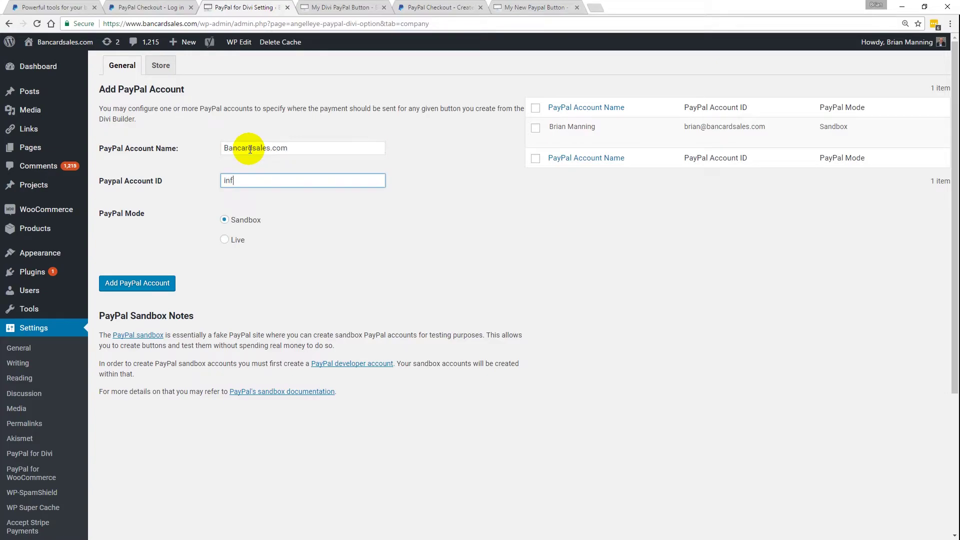
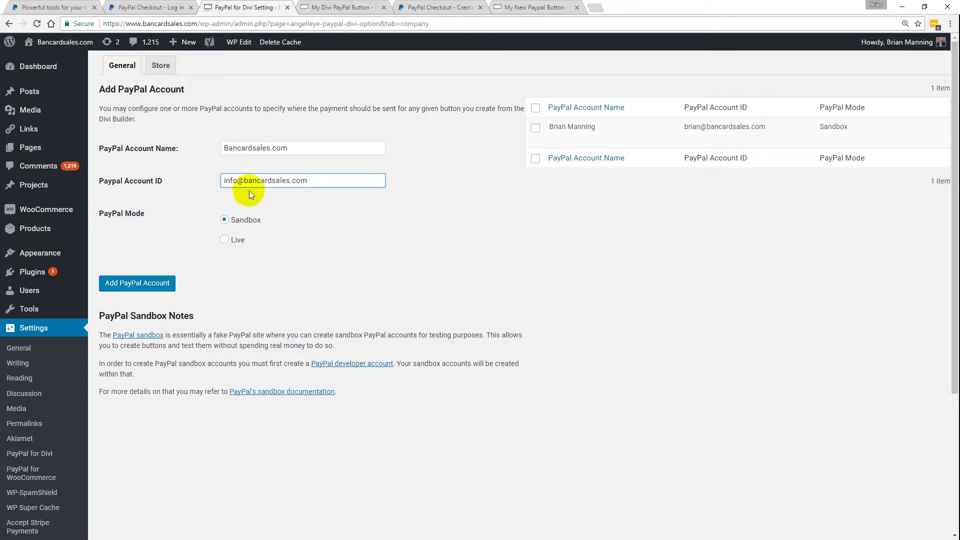
{"action": "left_click", "coordinate": [228, 246]}
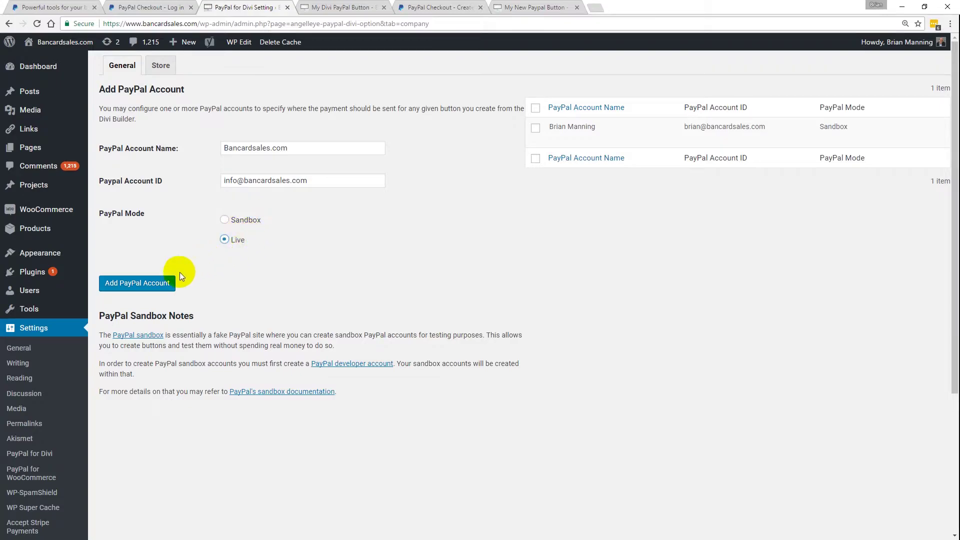
{"action": "left_click", "coordinate": [136, 283]}
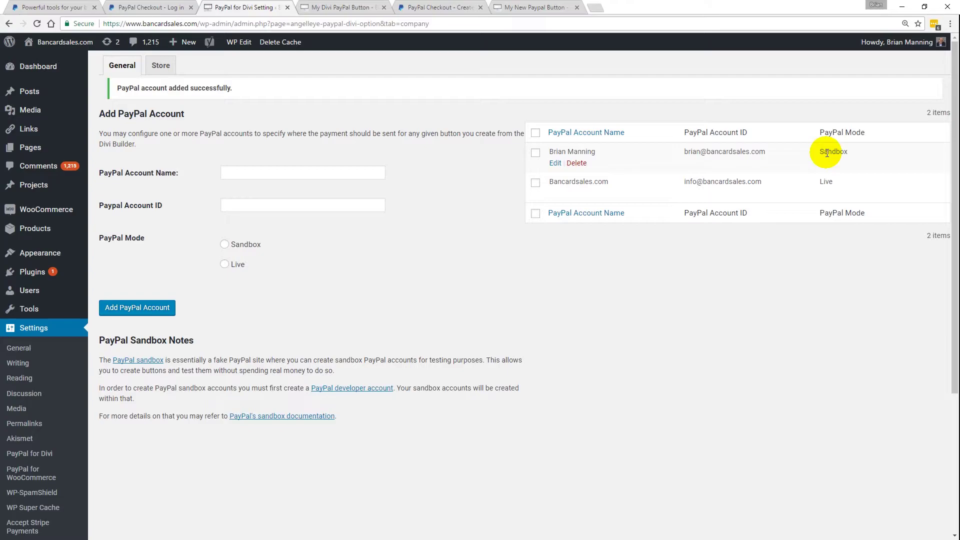
{"action": "mouse_move", "coordinate": [36, 148]}
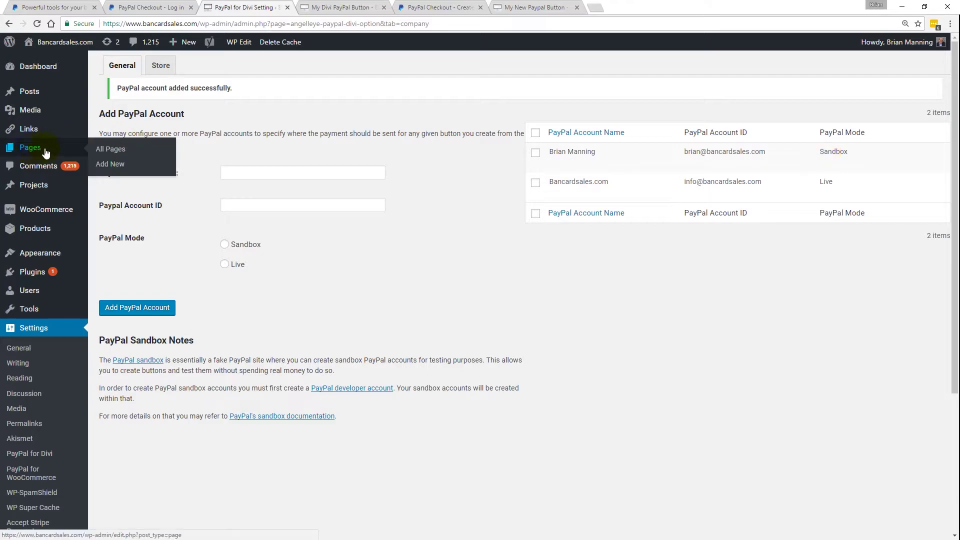
- Open All Pages and open the My Divi PayPal Button page for editing
{"action": "left_click", "coordinate": [103, 152]}
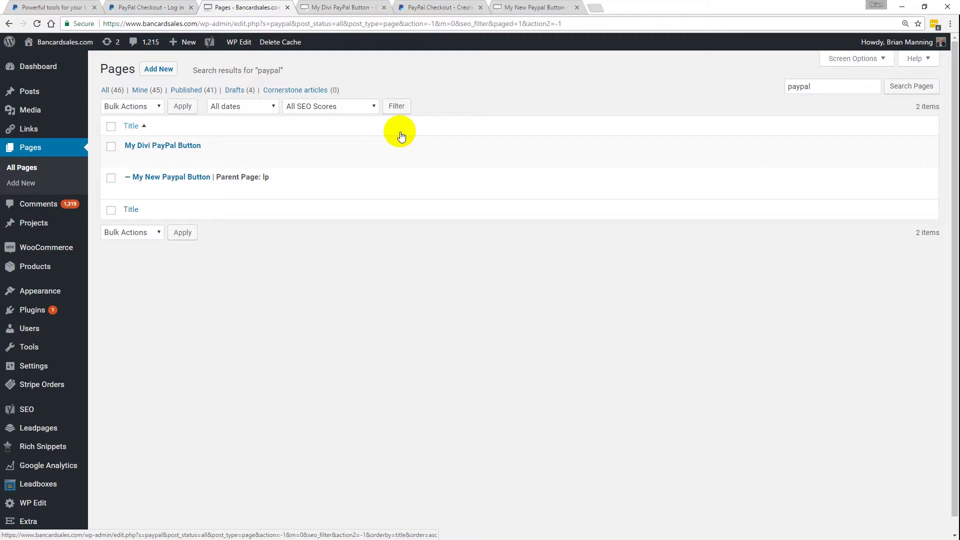
{"action": "mouse_move", "coordinate": [367, 139]}
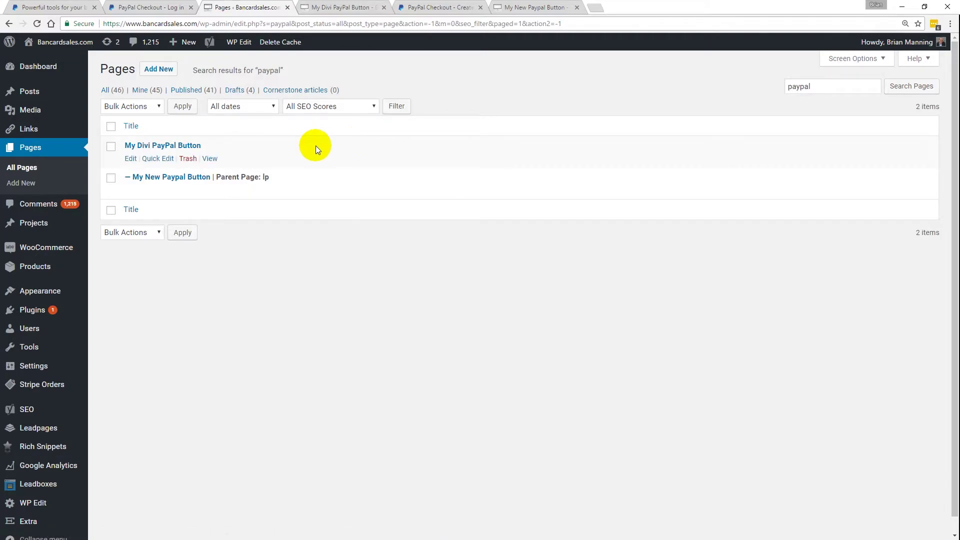
{"action": "left_click", "coordinate": [132, 160]}
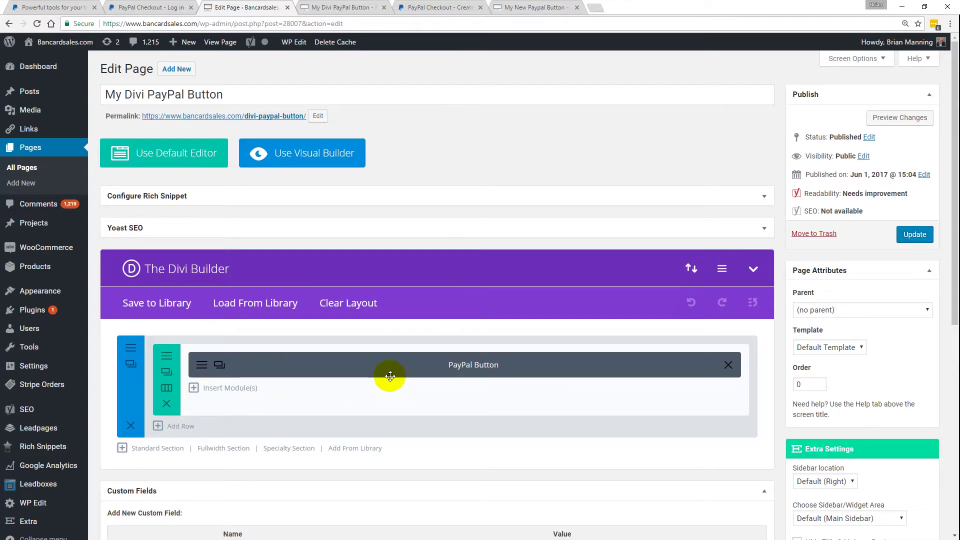
- Insert a new PayPal Button module into the page's Divi Builder row
{"action": "left_click", "coordinate": [230, 394]}
{"action": "scroll", "coordinate": [521, 335], "scroll_direction": "down", "scroll_amount": 3}
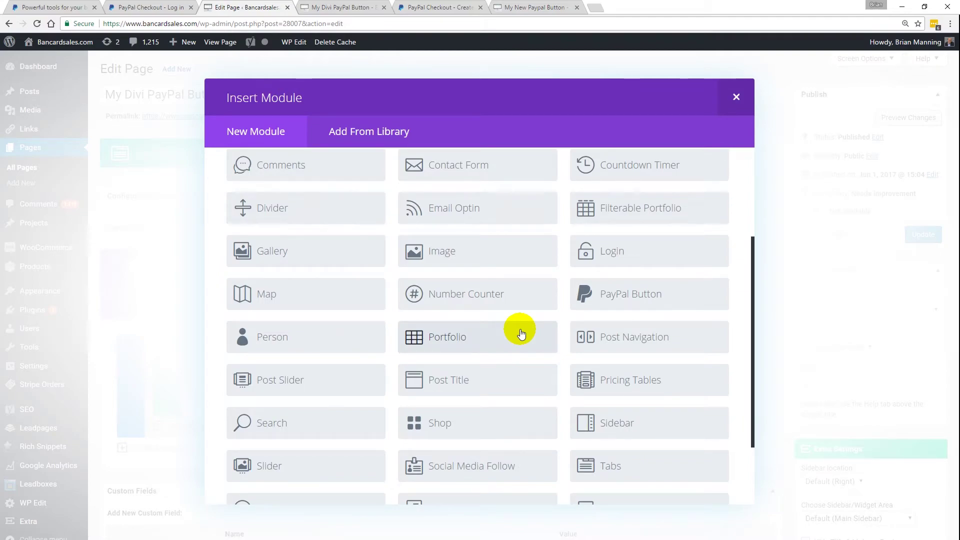
{"action": "left_click", "coordinate": [619, 302]}
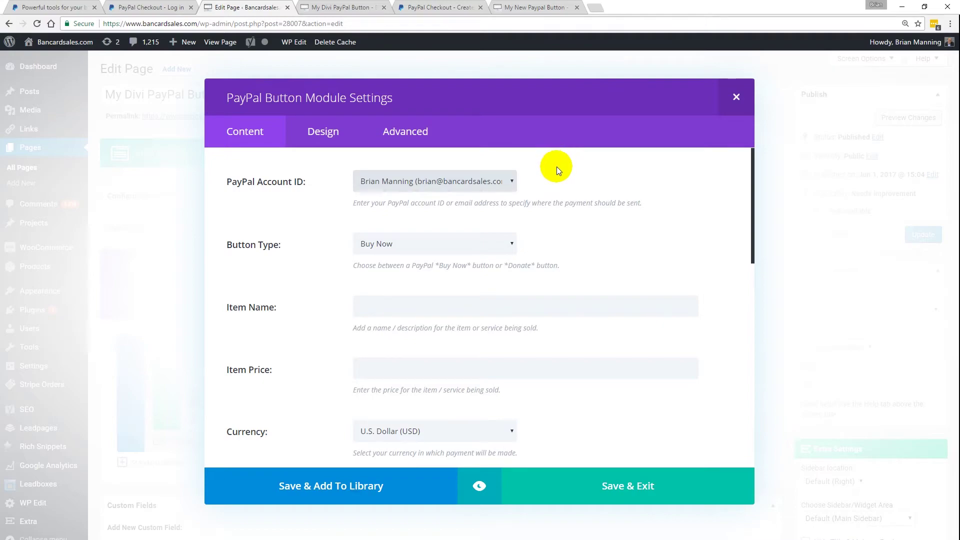
- Select the business PayPal account as the module's payment recipient
{"action": "left_click", "coordinate": [380, 181]}
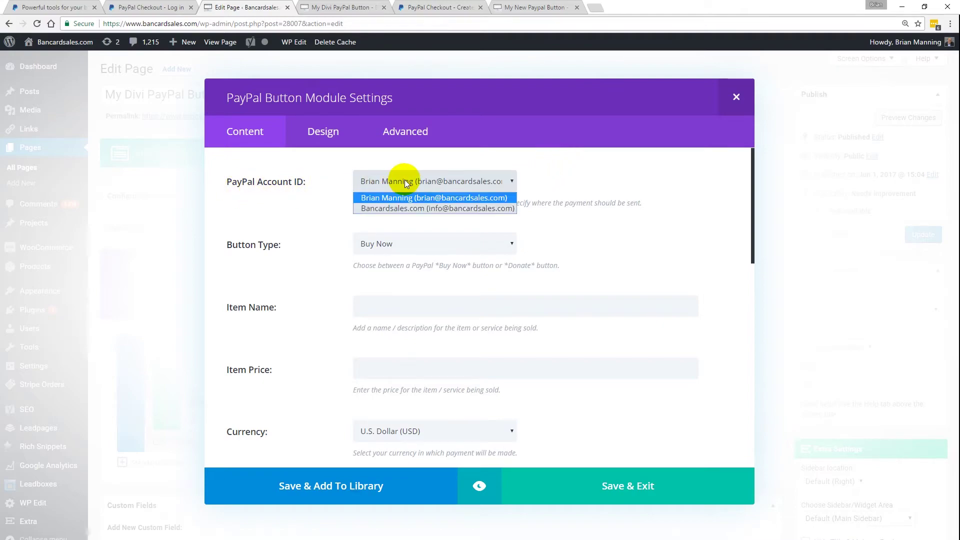
{"action": "left_click", "coordinate": [413, 208]}
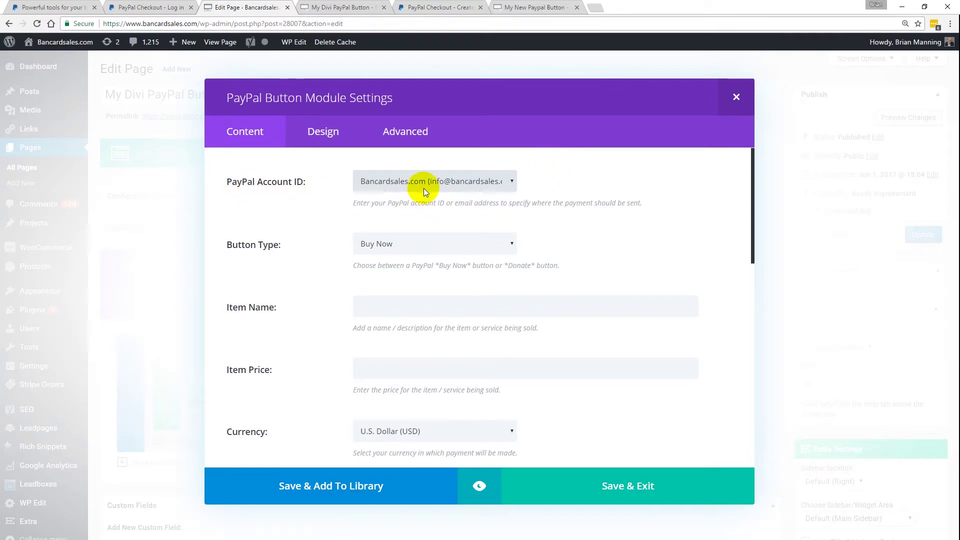
{"action": "left_click", "coordinate": [399, 242]}
{"action": "left_click", "coordinate": [325, 242]}
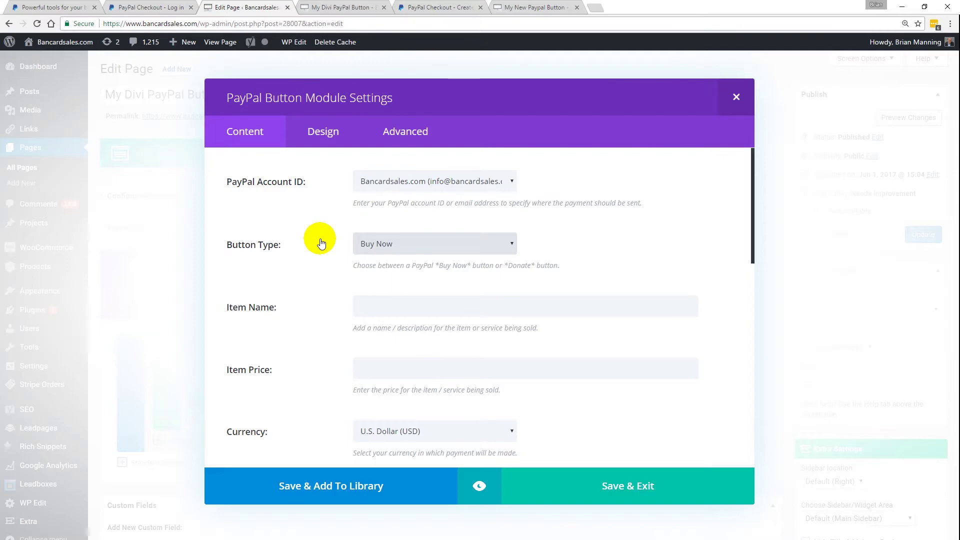
{"action": "left_click_drag", "start_coordinate": [752, 221], "coordinate": [752, 209]}
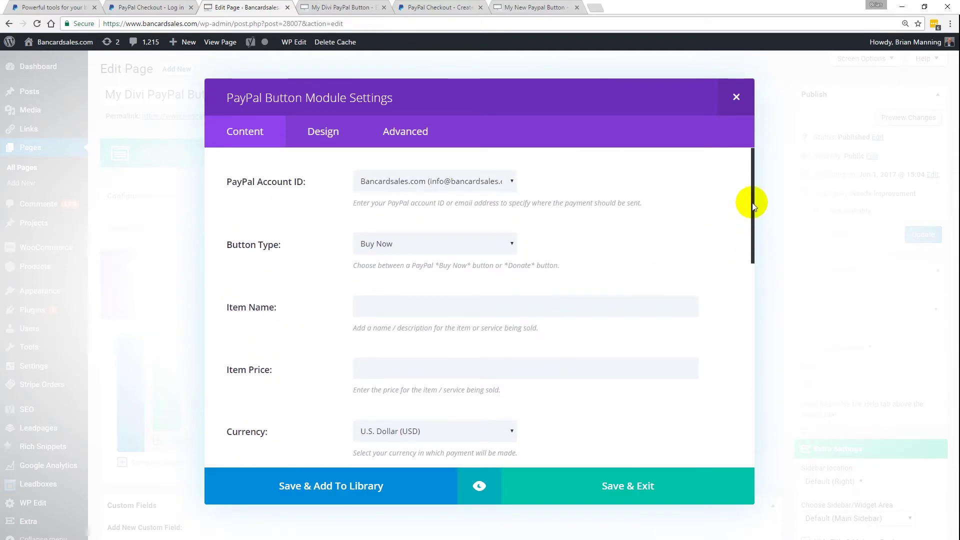
- Set Item Name 'Custom Item 123', Item Price 50, and Button Type Donate
{"action": "left_click", "coordinate": [480, 305]}
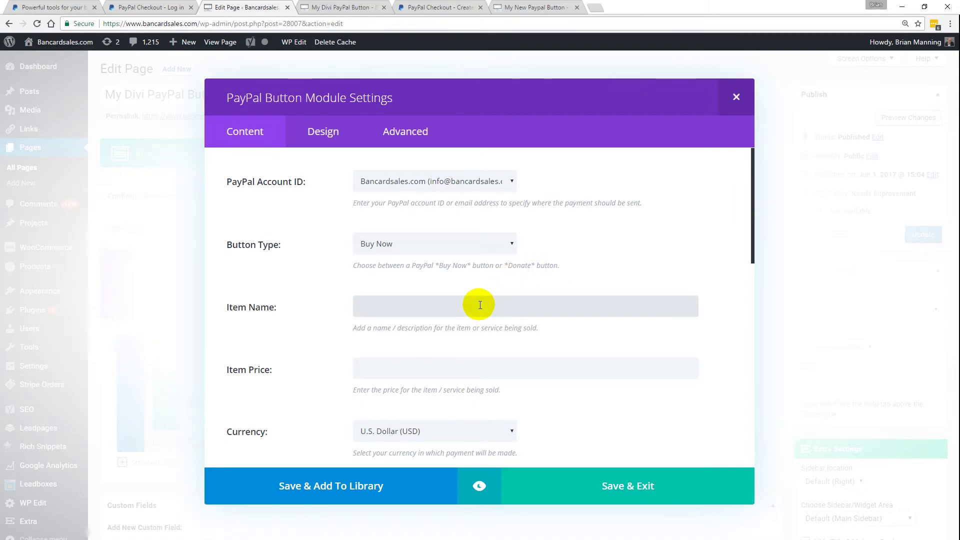
{"action": "type", "text": "Custom Item 123"}
{"action": "left_click", "coordinate": [394, 370]}
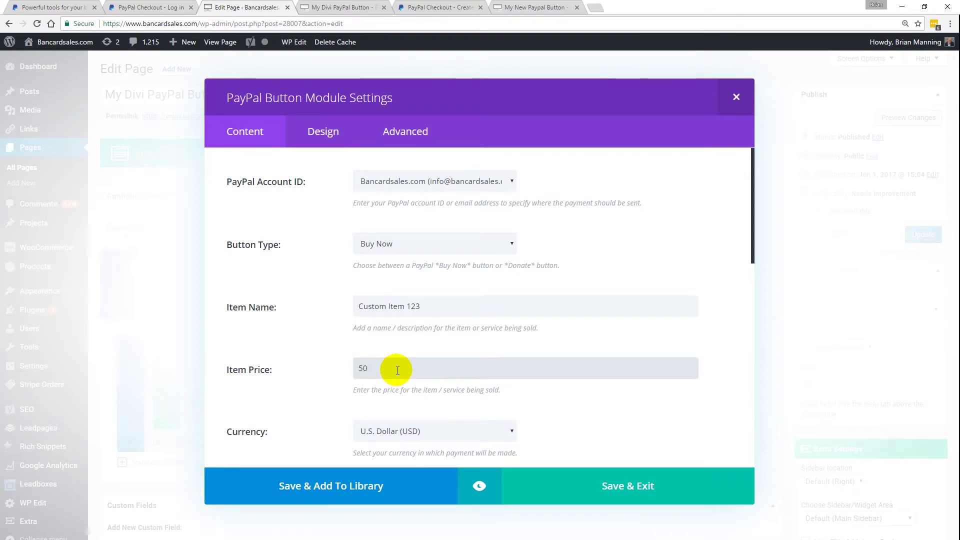
{"action": "left_click", "coordinate": [605, 255]}
{"action": "left_click", "coordinate": [460, 244]}
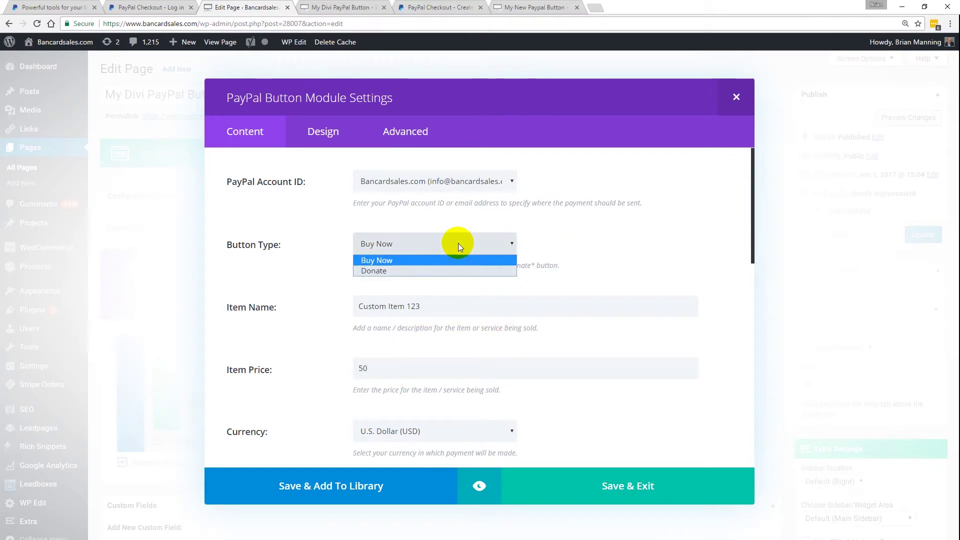
{"action": "left_click", "coordinate": [423, 271]}
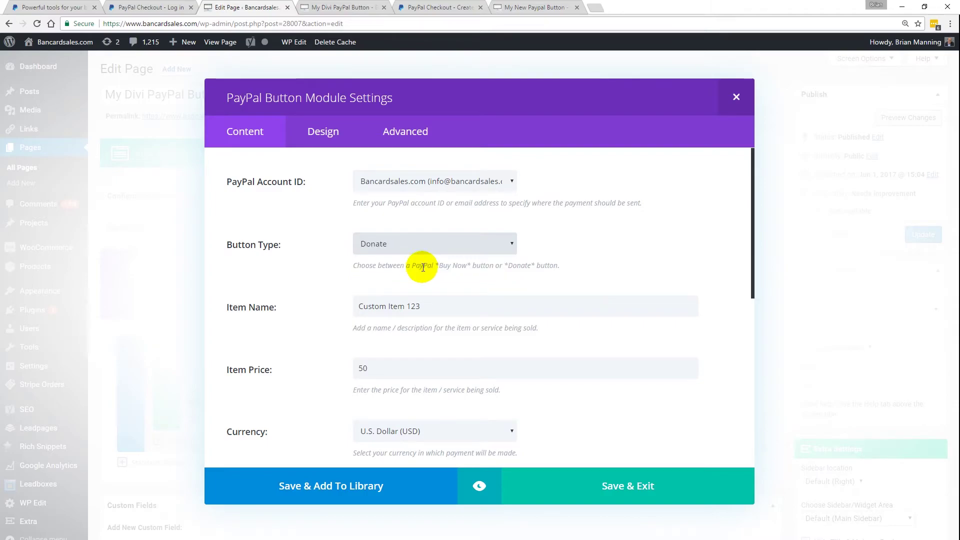
- Turn on Custom Button Display with button text 'Custom Text Here - Donate here'
{"action": "scroll", "coordinate": [579, 253], "scroll_direction": "down", "scroll_amount": 4}
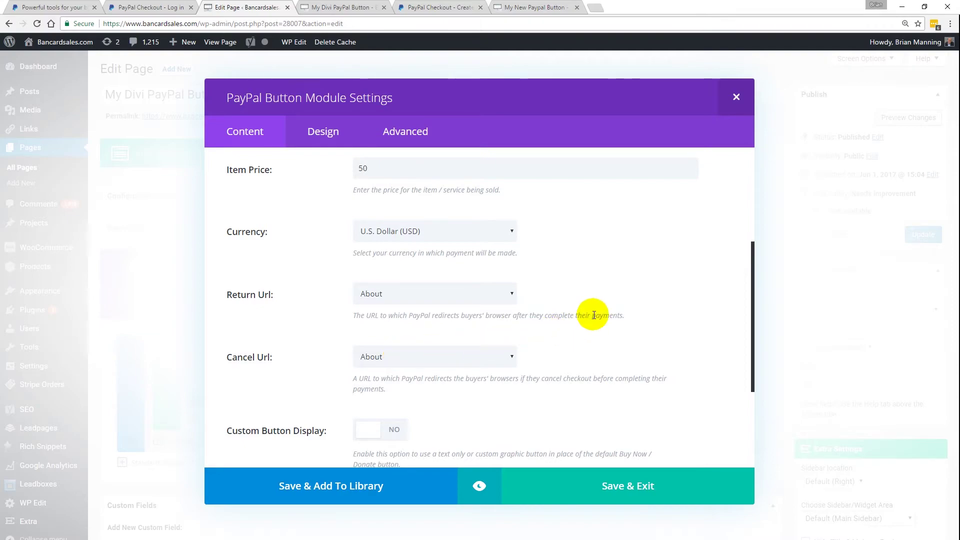
{"action": "scroll", "coordinate": [574, 310], "scroll_direction": "down", "scroll_amount": 2}
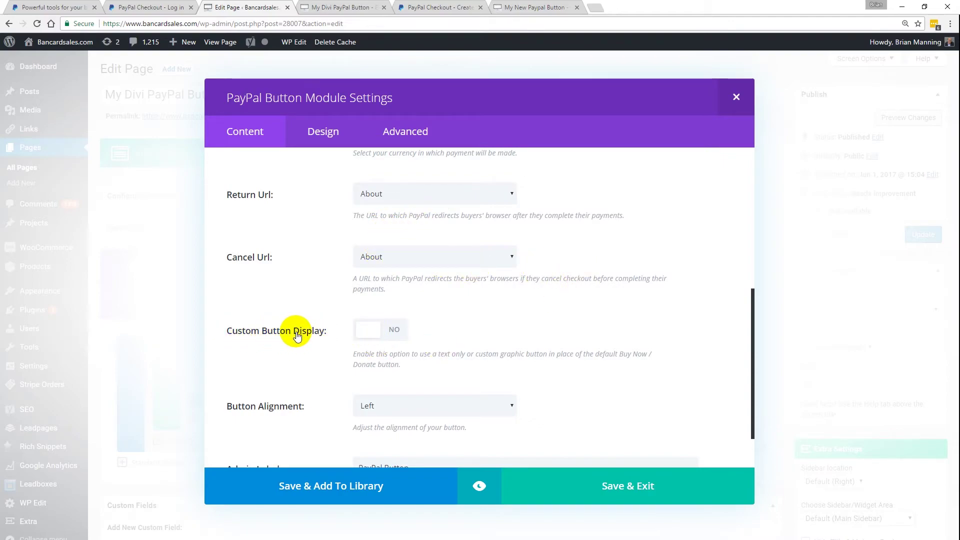
{"action": "left_click", "coordinate": [368, 330]}
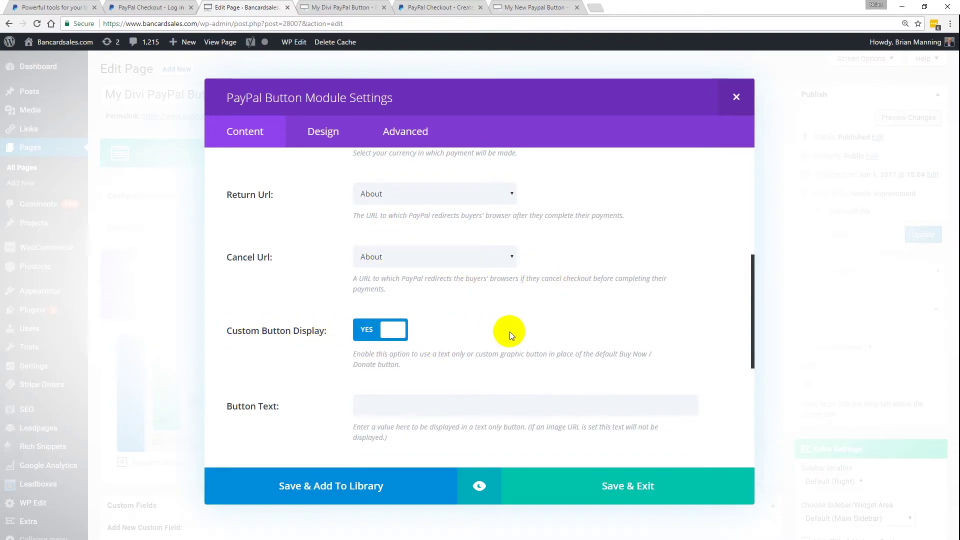
{"action": "scroll", "coordinate": [446, 370], "scroll_direction": "down", "scroll_amount": 1}
{"action": "left_click", "coordinate": [431, 358]}
{"action": "type", "text": "Cust"}
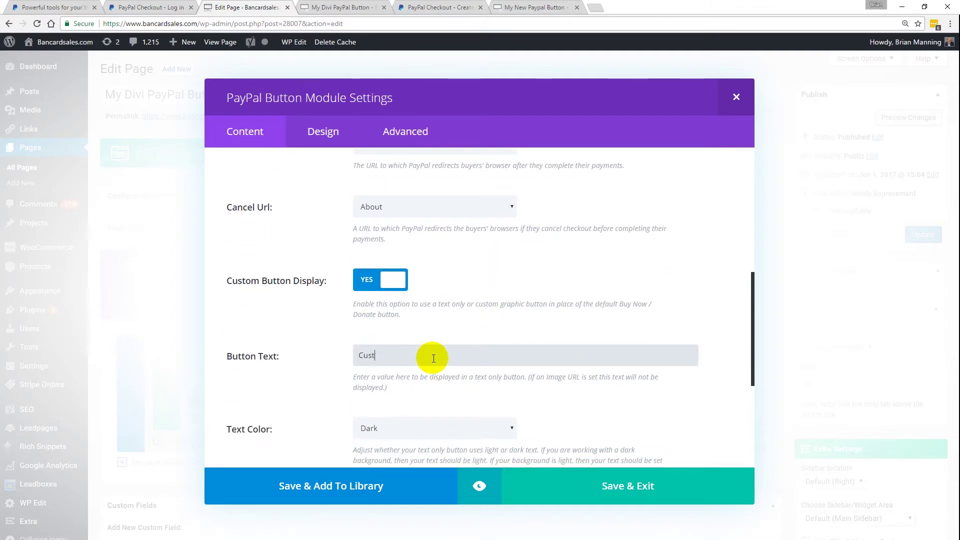
{"action": "type", "text": "om Text Here - Donate here"}
{"action": "left_click", "coordinate": [557, 326]}
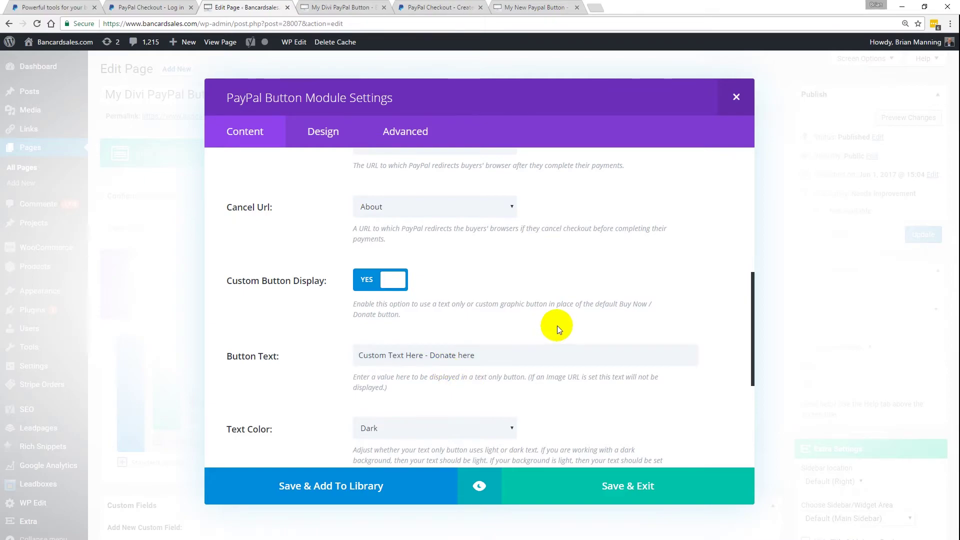
- Keep Dark text colour, centre the button, label the module 'PayPal Donate Button', and save
{"action": "scroll", "coordinate": [557, 326], "scroll_direction": "down", "scroll_amount": 2}
{"action": "left_click", "coordinate": [435, 329]}
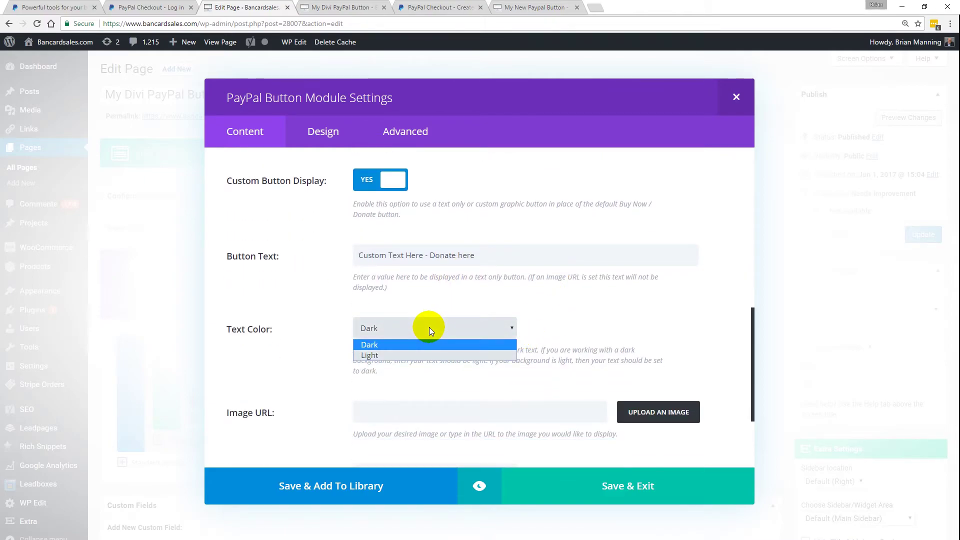
{"action": "left_click", "coordinate": [540, 323]}
{"action": "scroll", "coordinate": [600, 315], "scroll_direction": "down", "scroll_amount": 2}
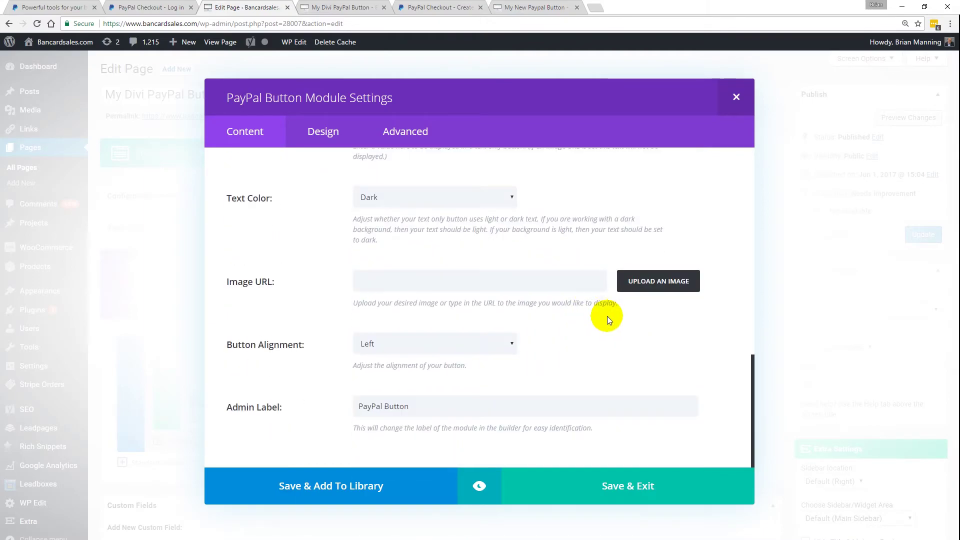
{"action": "left_click", "coordinate": [431, 346]}
{"action": "left_click", "coordinate": [418, 370]}
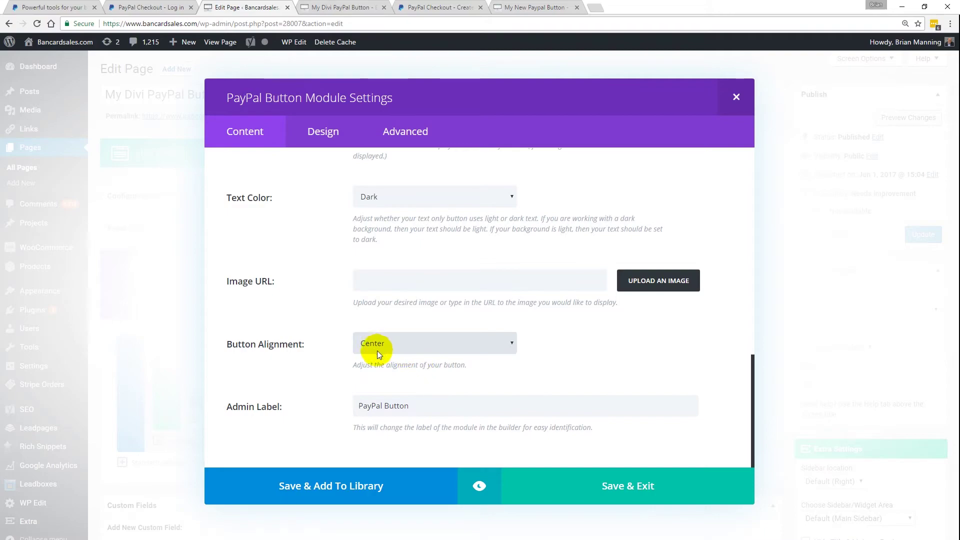
{"action": "left_click", "coordinate": [415, 403]}
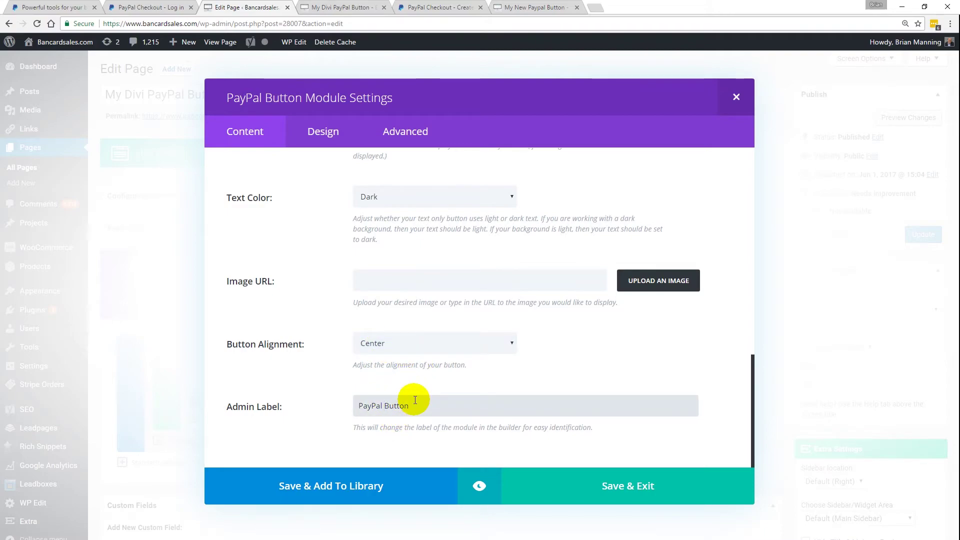
{"action": "type", "text": "Donate Button"}
{"action": "key", "text": "Delete"}
{"action": "key", "text": "Delete"}
{"action": "key", "text": "Delete"}
{"action": "key", "text": "Delete"}
{"action": "key", "text": "Delete"}
{"action": "key", "text": "Delete"}
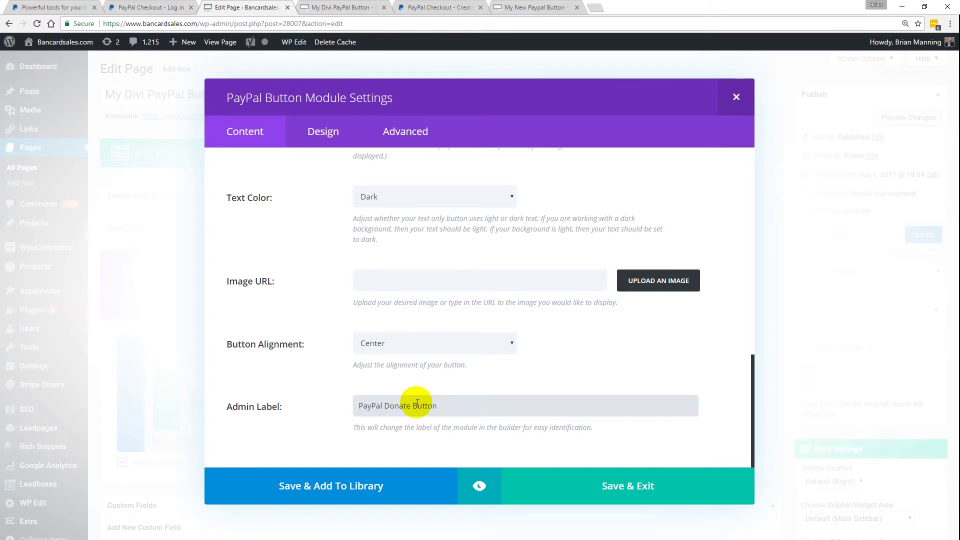
{"action": "left_click", "coordinate": [554, 488]}
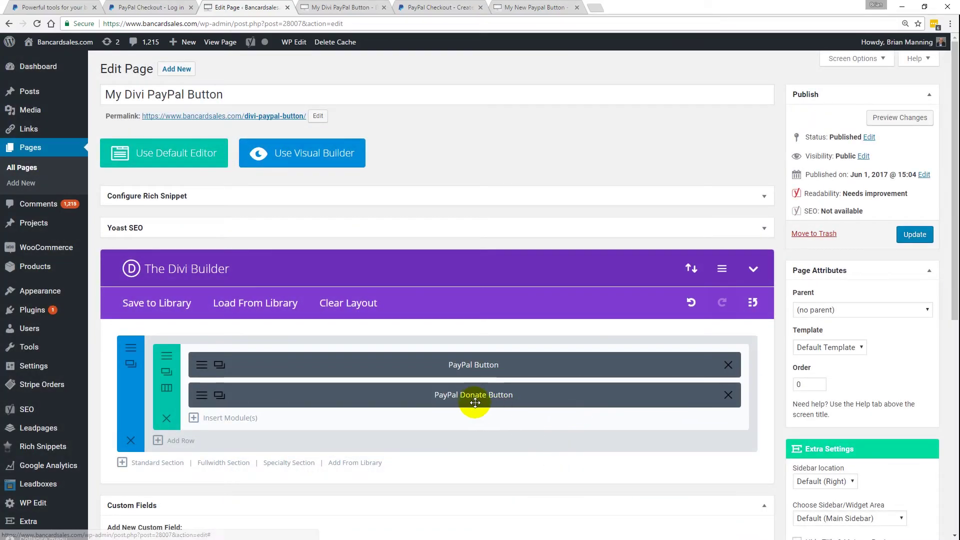
- Move PayPal Donate Button above PayPal Button, update the page, and preview the changes
{"action": "left_click_drag", "start_coordinate": [447, 385], "coordinate": [450, 361]}
{"action": "left_click", "coordinate": [914, 235]}
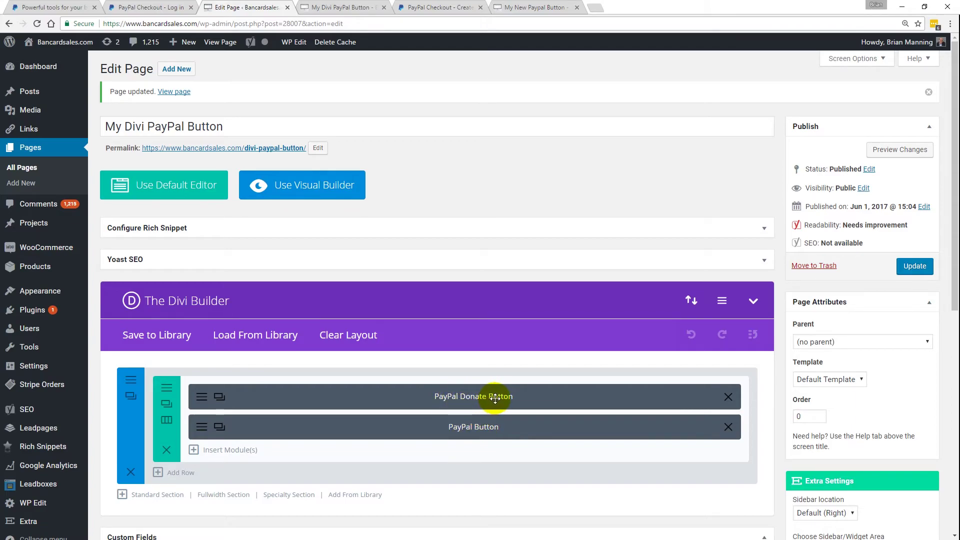
{"action": "left_click", "coordinate": [906, 151]}
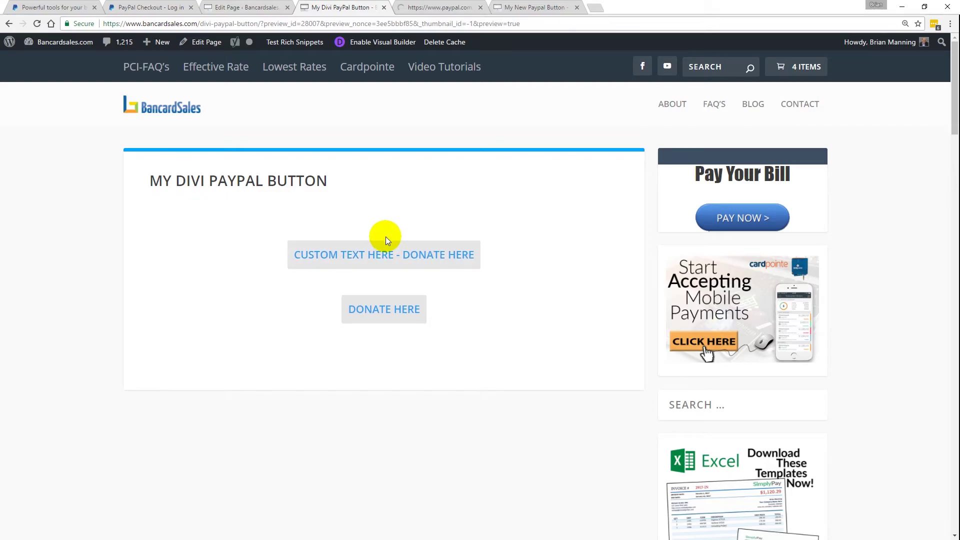
- Switch to the PayPal donation tab for Custom Item 123 at $50.00 USD
{"action": "left_click", "coordinate": [425, 6]}
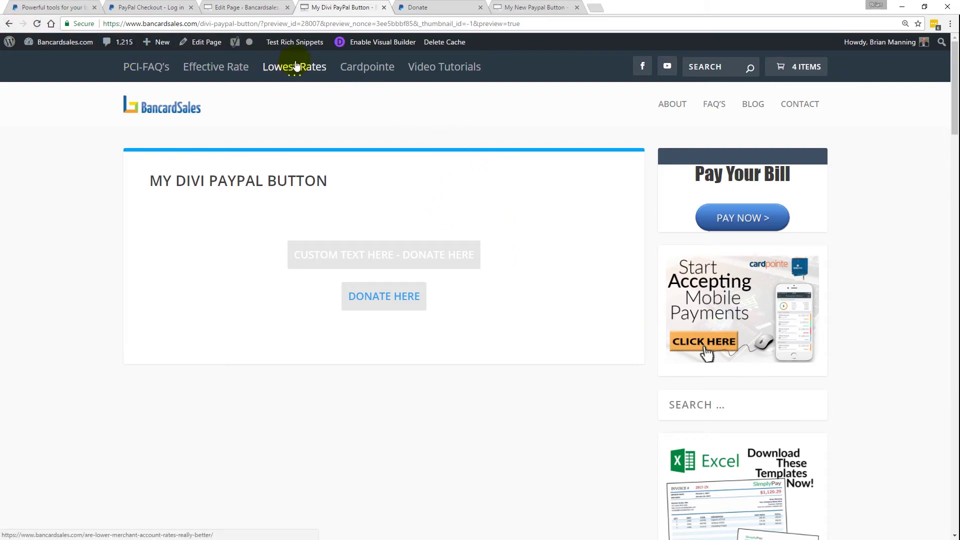
- Reload the page preview and return to the My Divi PayPal Button editor tab
{"action": "left_click", "coordinate": [38, 24]}
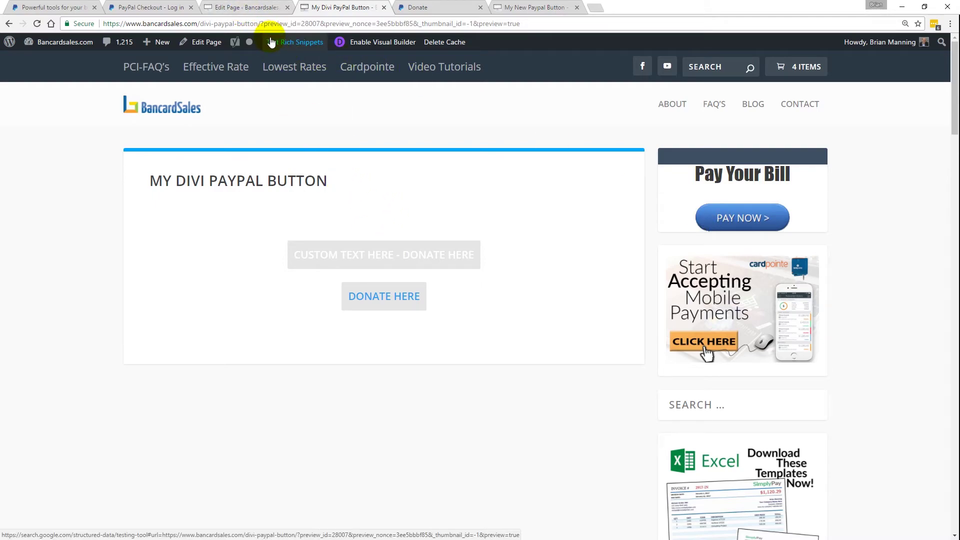
{"action": "key", "text": "ctrl+shift+Tab"}
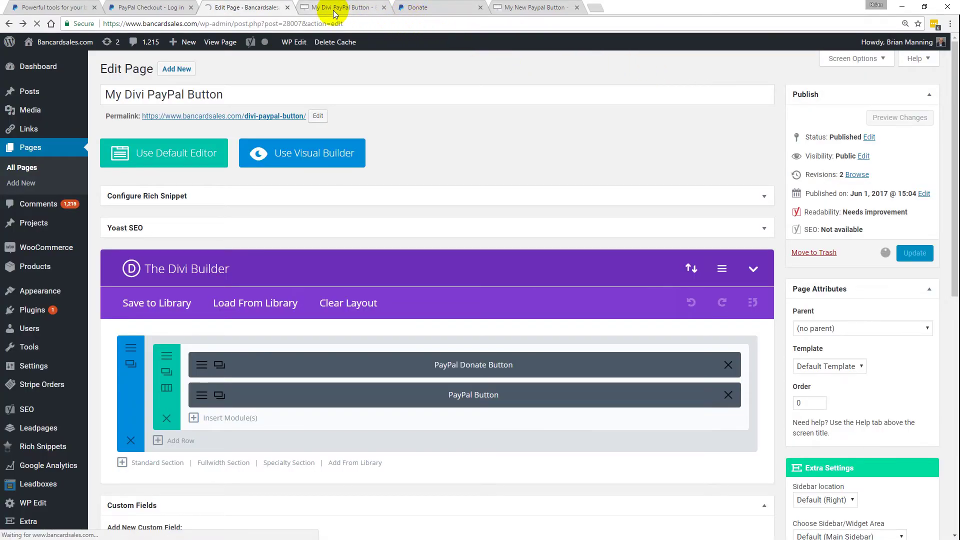
- Return to the My Divi PayPal Button preview and open the Pay Your Bill payment form ($649.00)
{"action": "left_click", "coordinate": [334, 7]}
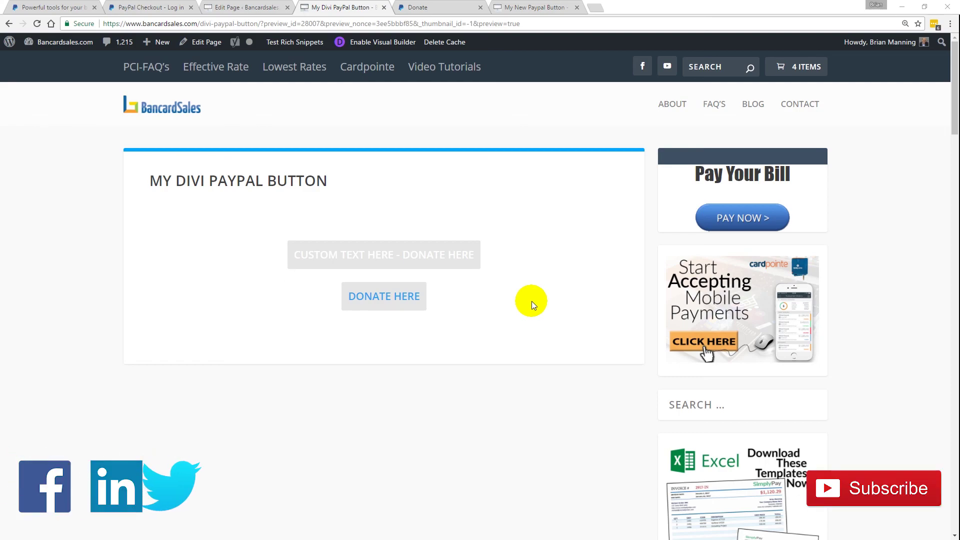
{"action": "left_click", "coordinate": [733, 216]}
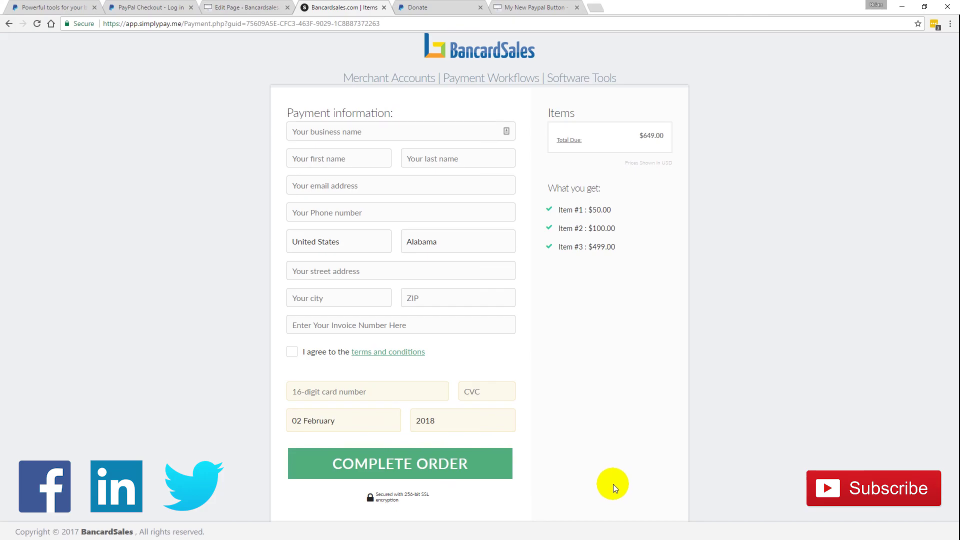
{"action": "key", "text": "alt+Left"}
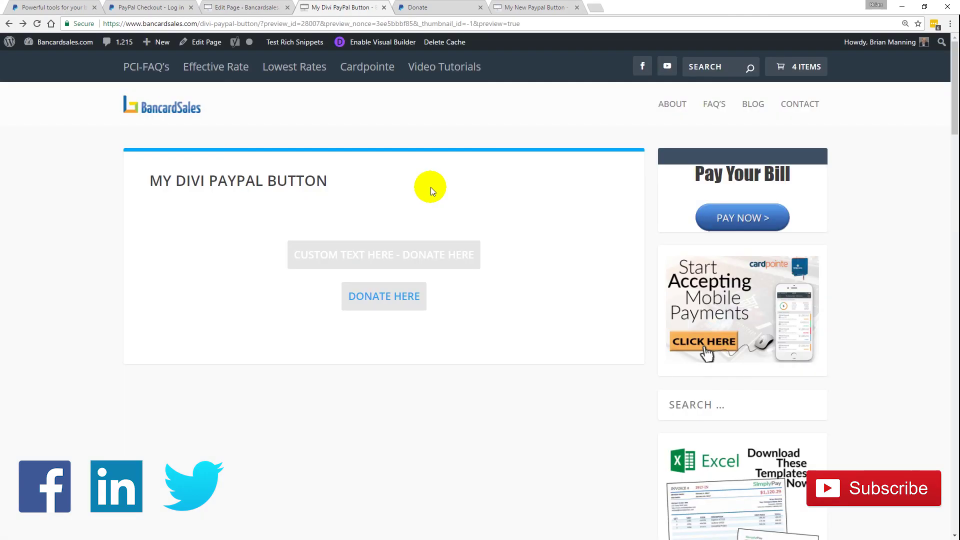